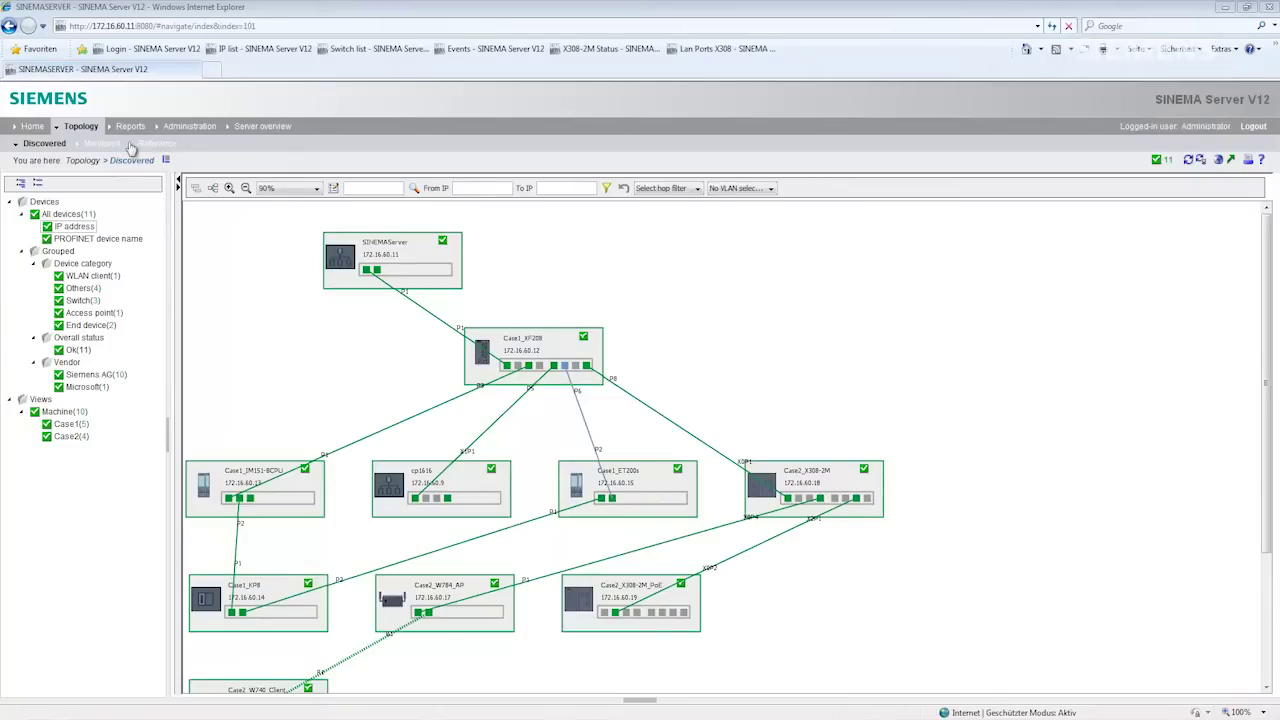
Step: Open the monitored topology at full width and examine its devices and connections, including port P2 of Case1_XF208
{"action": "left_click", "coordinate": [112, 144]}
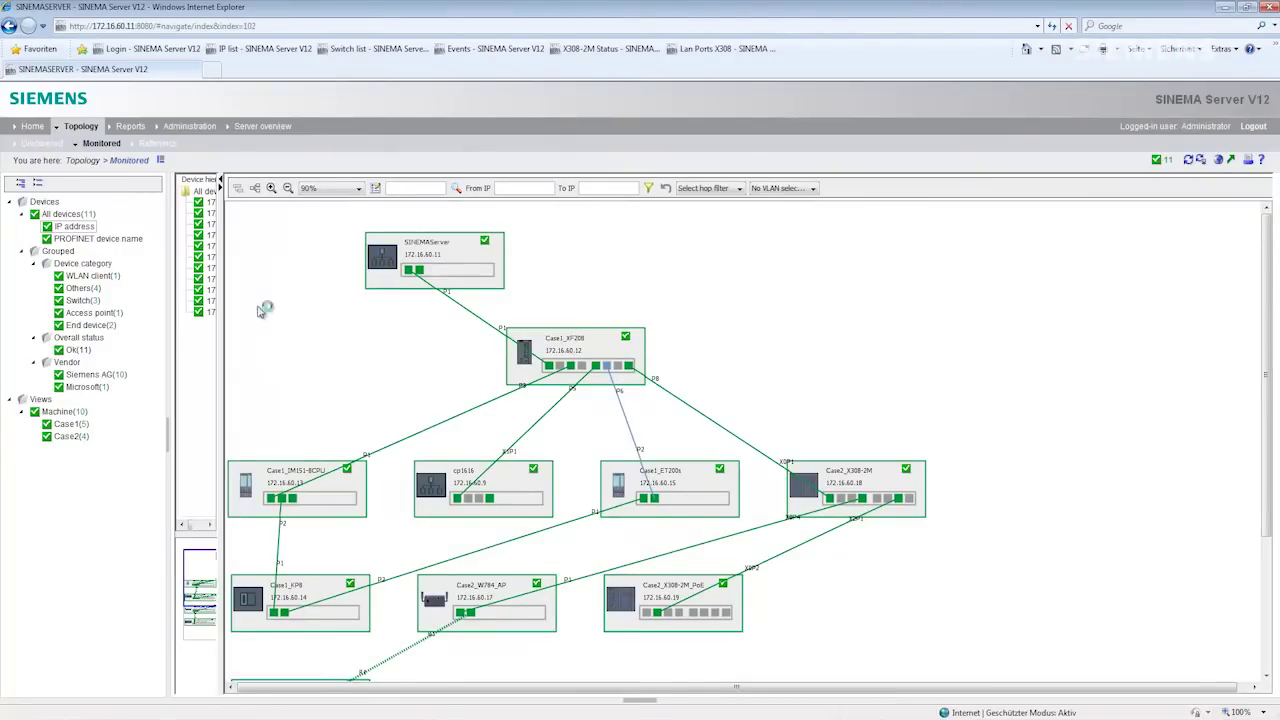
{"action": "left_click", "coordinate": [223, 178]}
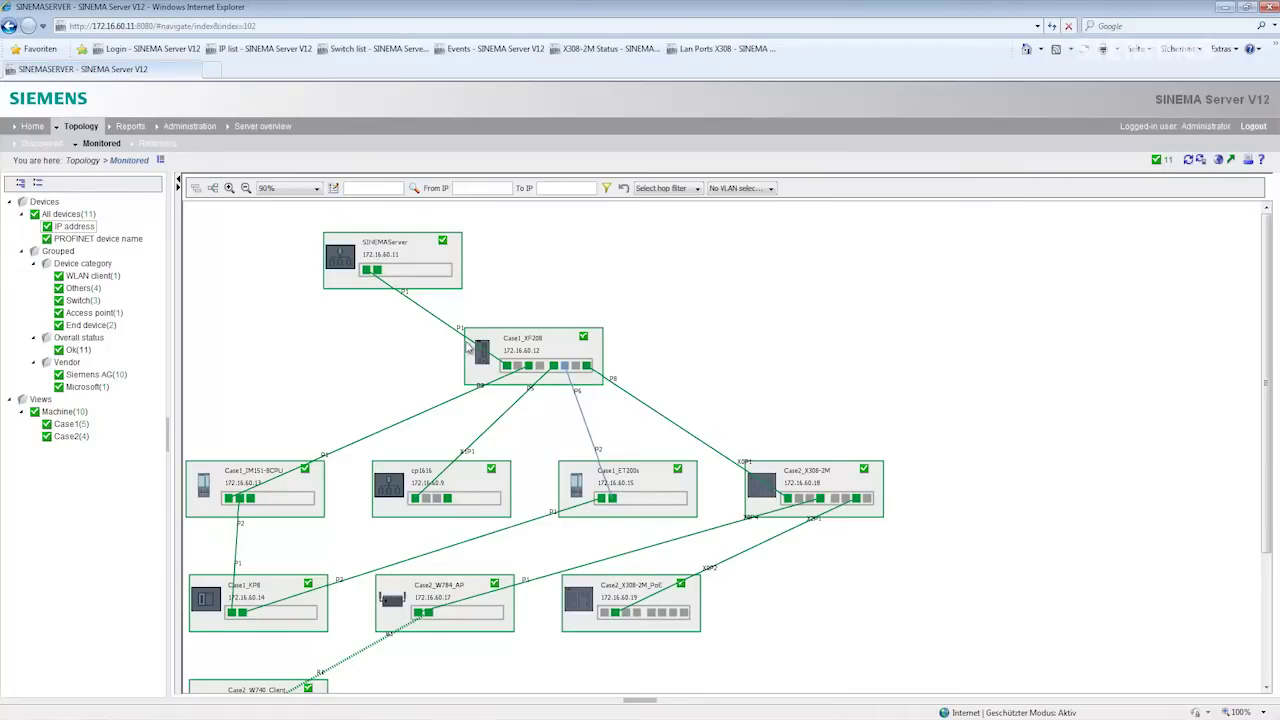
{"action": "mouse_move", "coordinate": [468, 346]}
{"action": "mouse_move", "coordinate": [468, 382]}
{"action": "scroll", "coordinate": [291, 421], "scroll_direction": "down", "scroll_amount": 1}
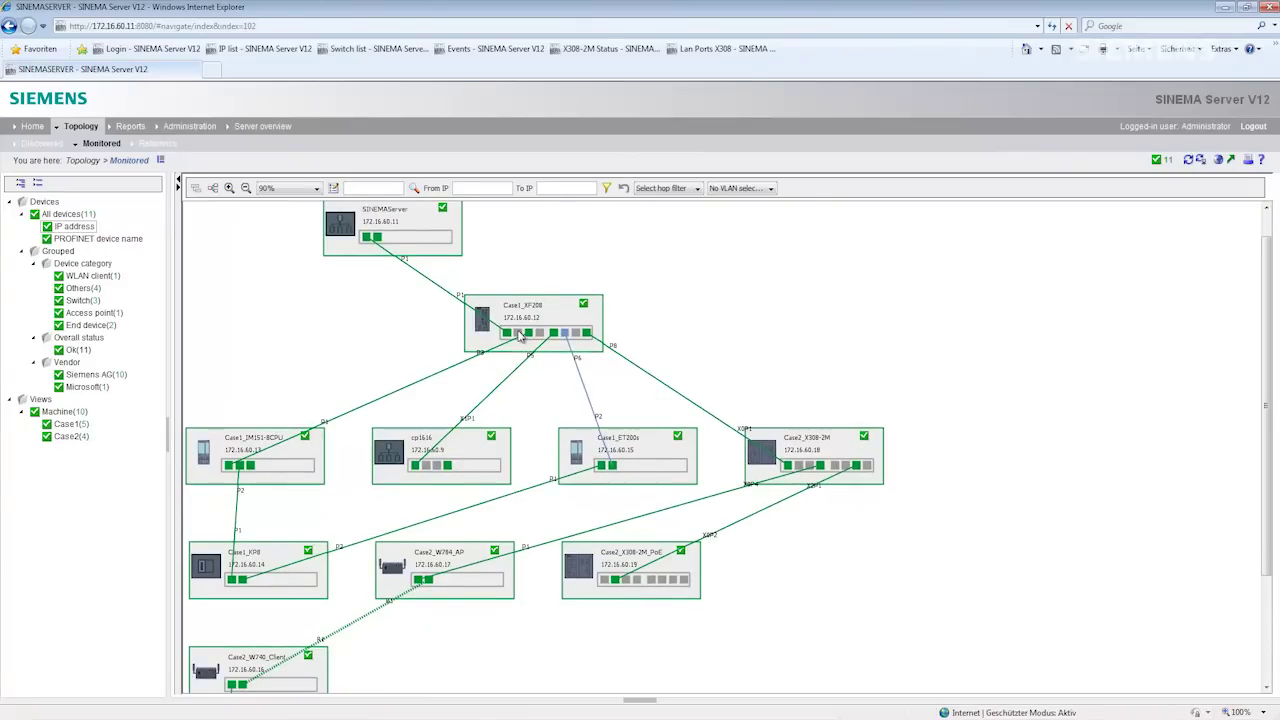
{"action": "mouse_move", "coordinate": [520, 338]}
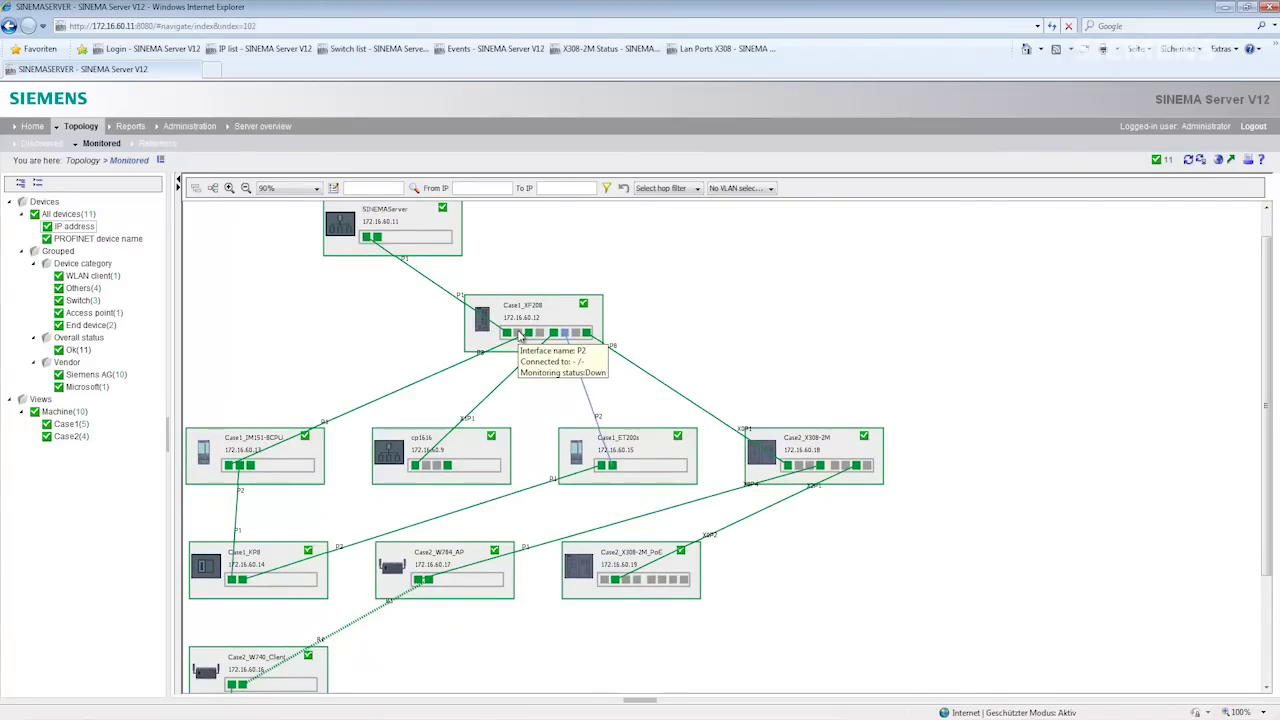
{"action": "scroll", "coordinate": [426, 406], "scroll_direction": "down", "scroll_amount": 4}
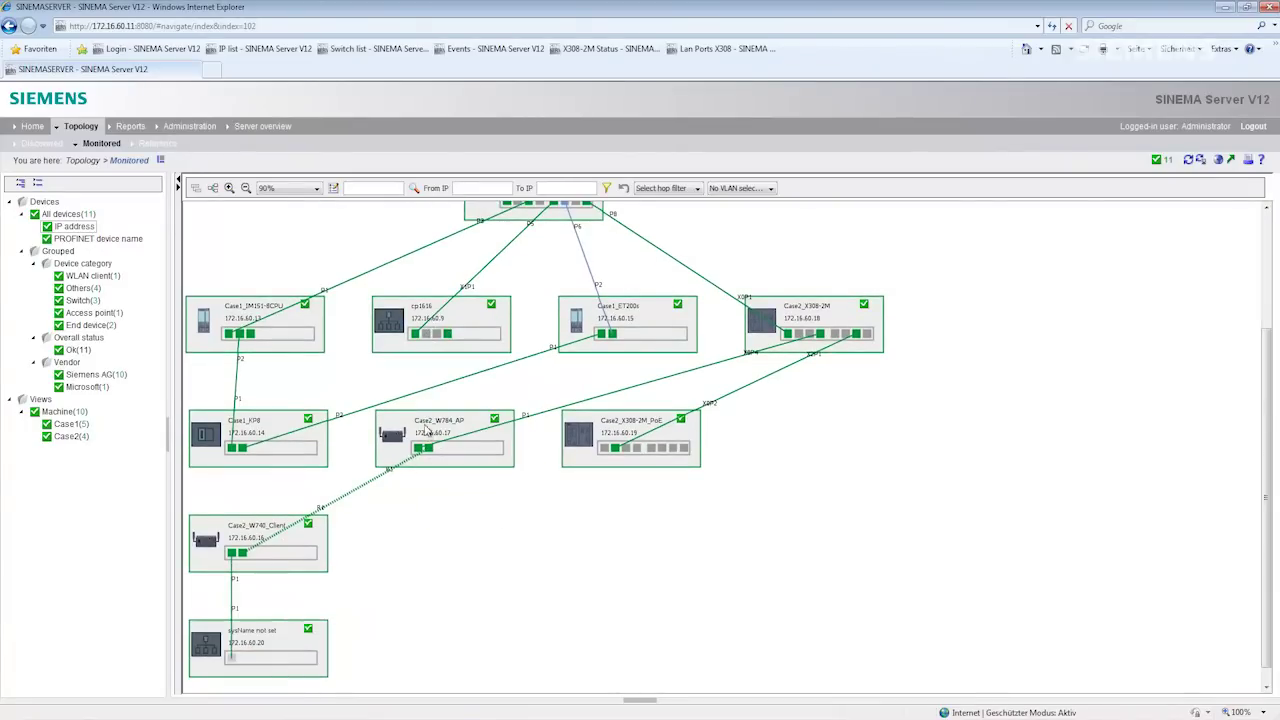
{"action": "mouse_move", "coordinate": [432, 460]}
{"action": "scroll", "coordinate": [463, 503], "scroll_direction": "up", "scroll_amount": 2}
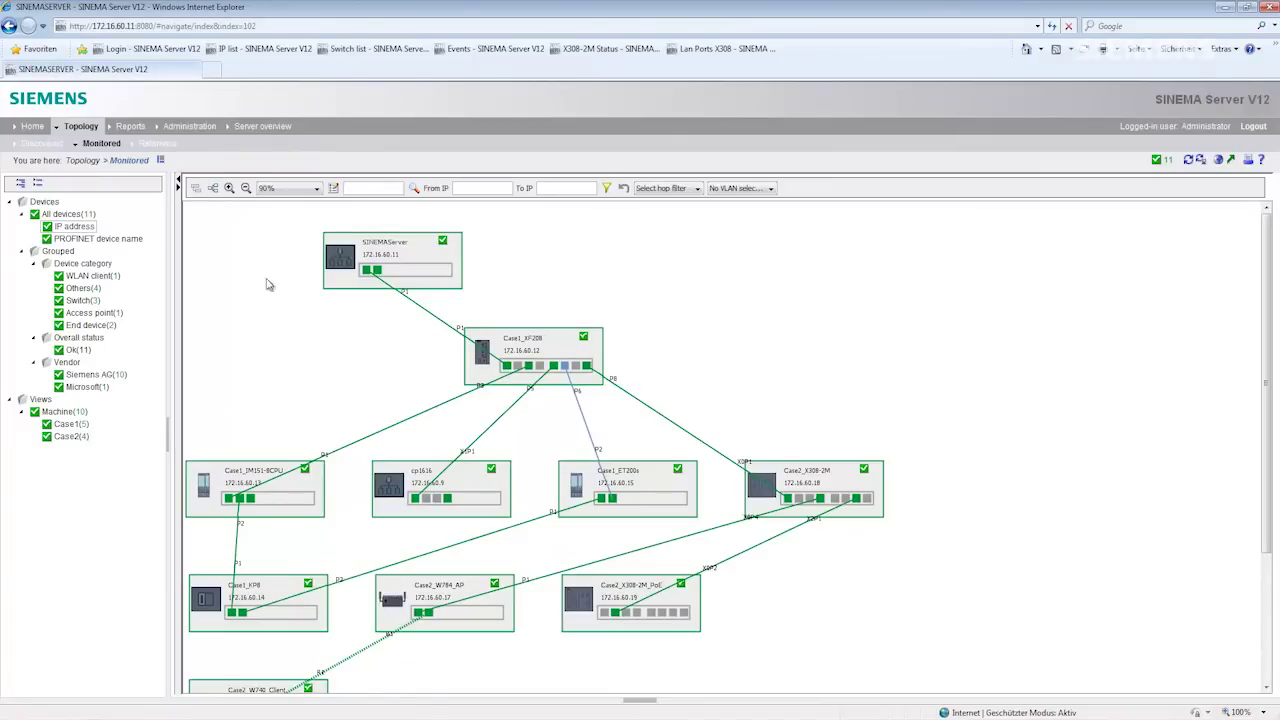
Step: Display the monitored topology with compact device icons at 130% and inspect the details of the Case1_XF208 switch
{"action": "left_click", "coordinate": [214, 189]}
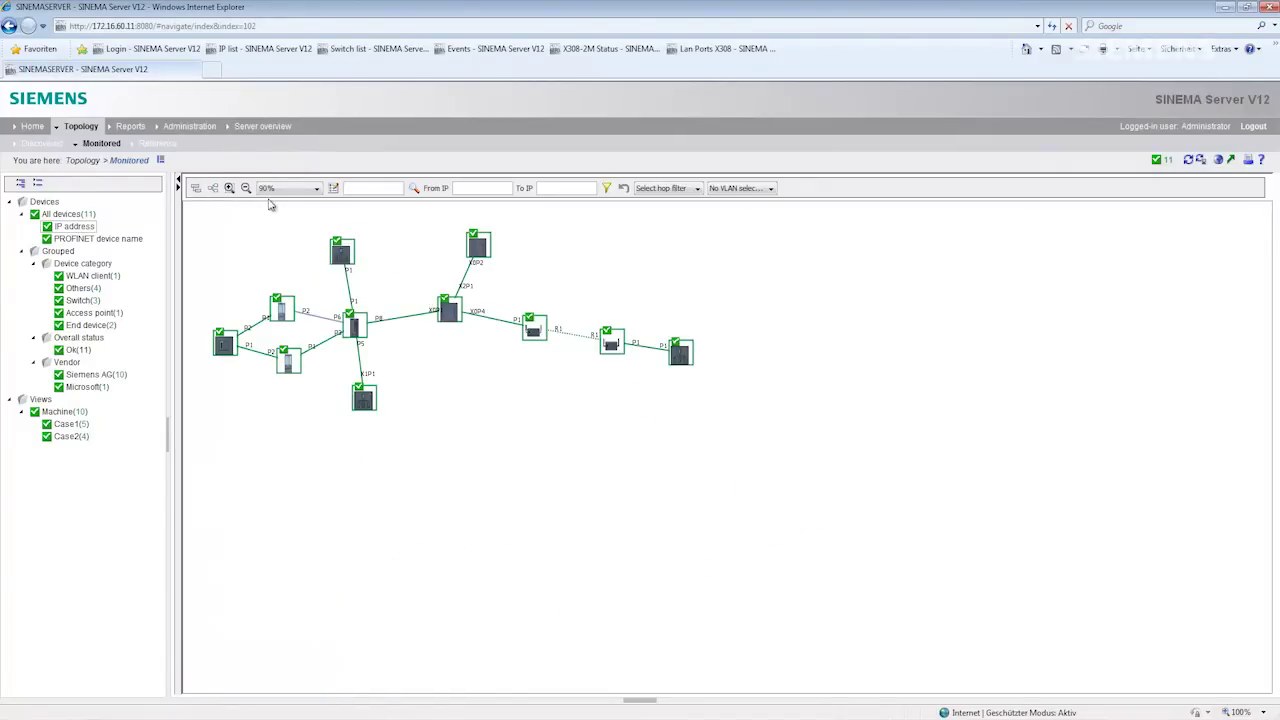
{"action": "left_click", "coordinate": [229, 189]}
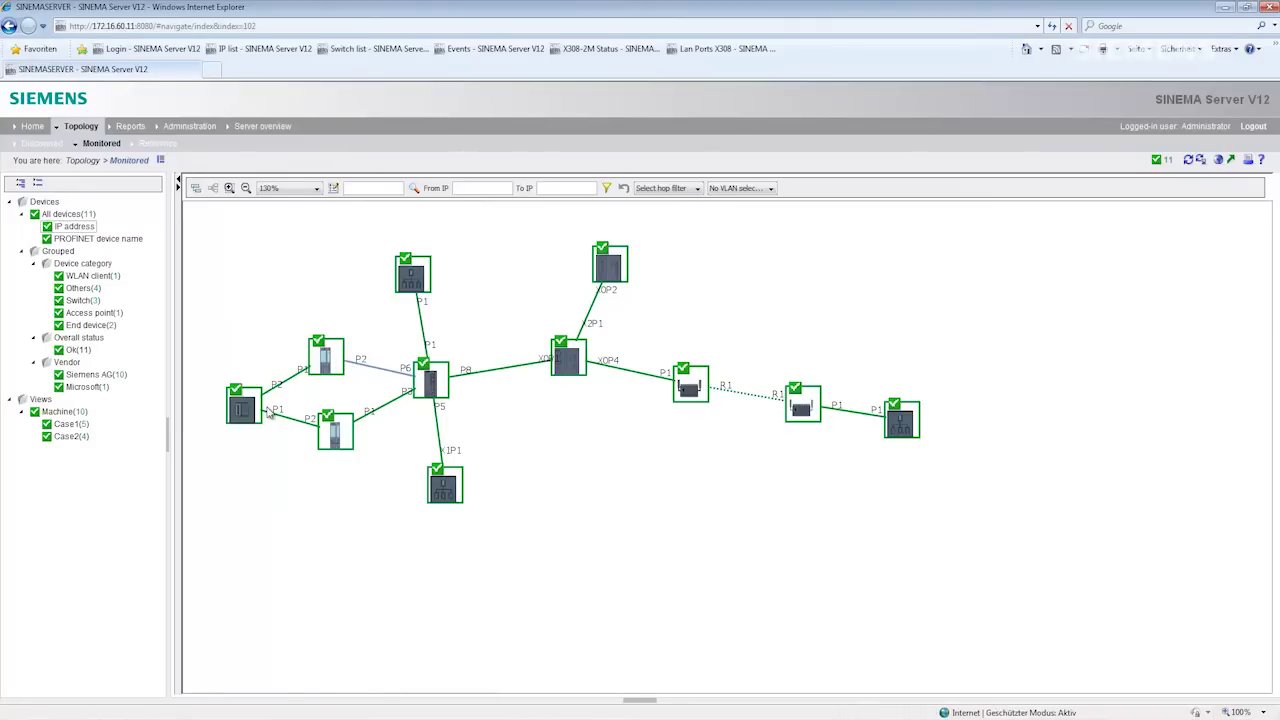
{"action": "mouse_move", "coordinate": [269, 415]}
{"action": "mouse_move", "coordinate": [418, 378]}
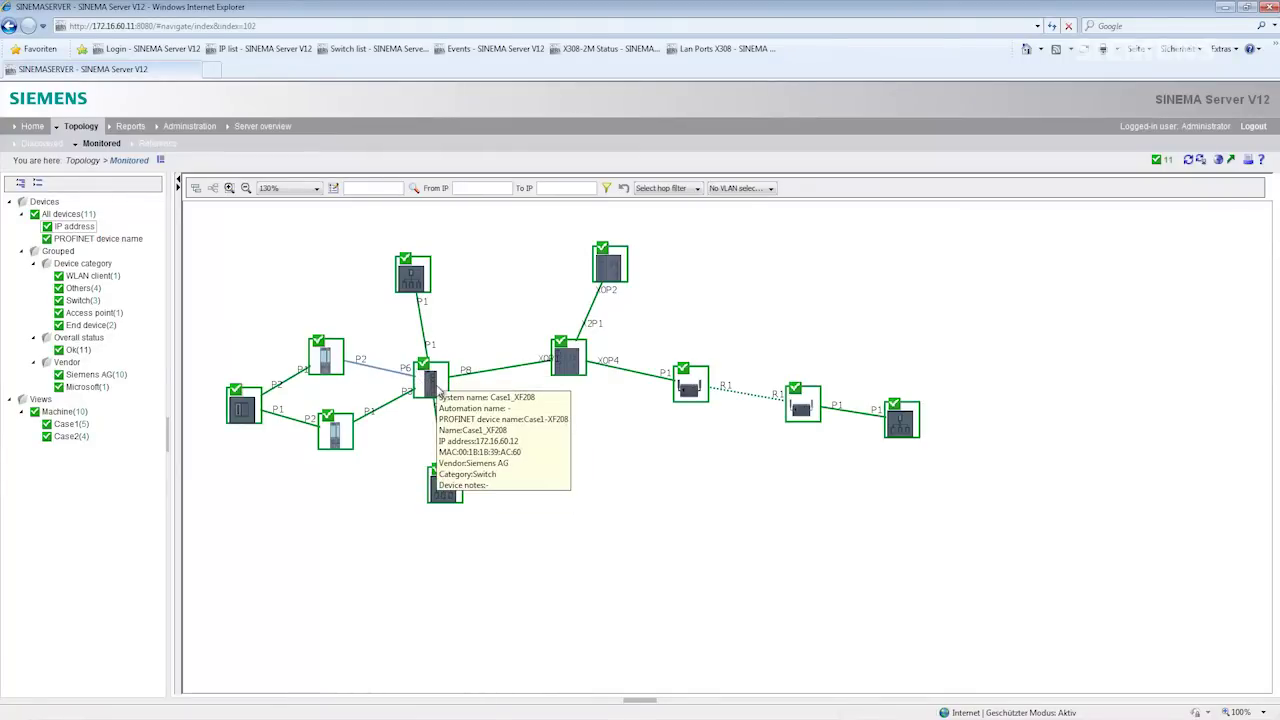
{"action": "mouse_move", "coordinate": [712, 388]}
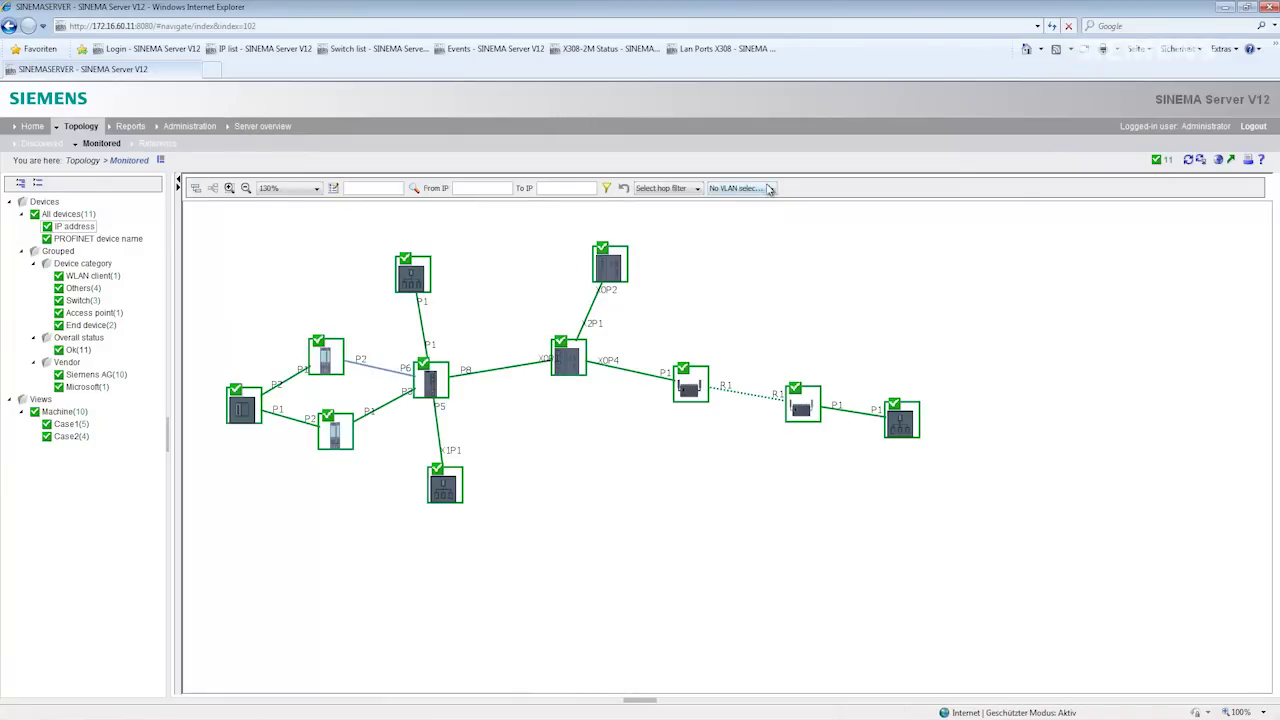
Step: Filter the monitored topology by VLAN 1, the default VLAN
{"action": "left_click", "coordinate": [769, 189]}
{"action": "left_click", "coordinate": [738, 212]}
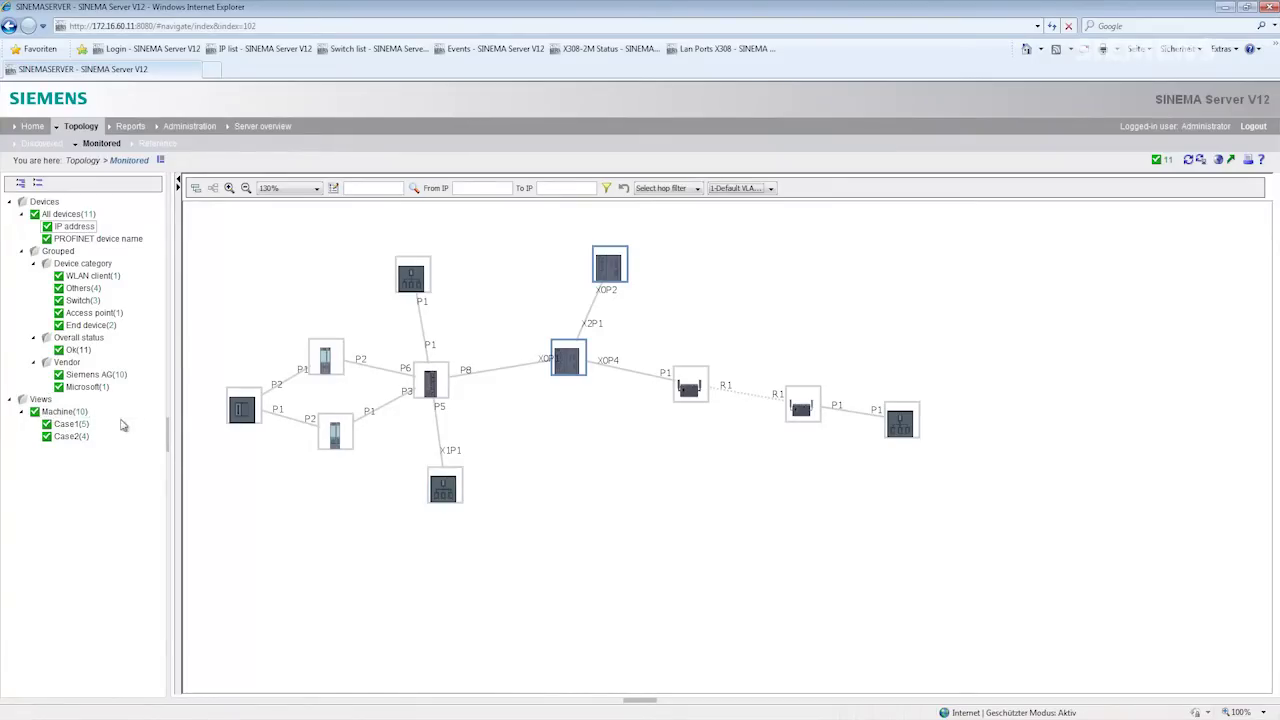
Step: Open the topology of the Machine view and drill down into its Case1 sub-view, revealing the object tree beside each topology
{"action": "left_click", "coordinate": [55, 413]}
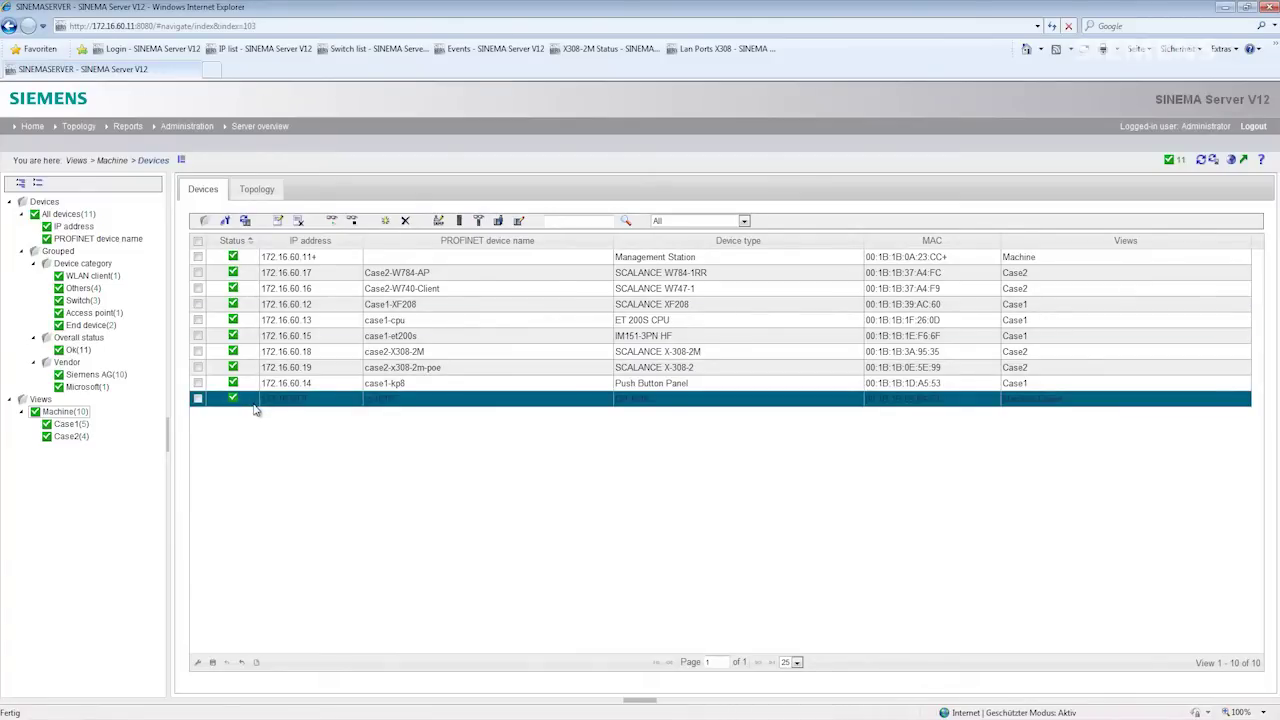
{"action": "left_click", "coordinate": [262, 190]}
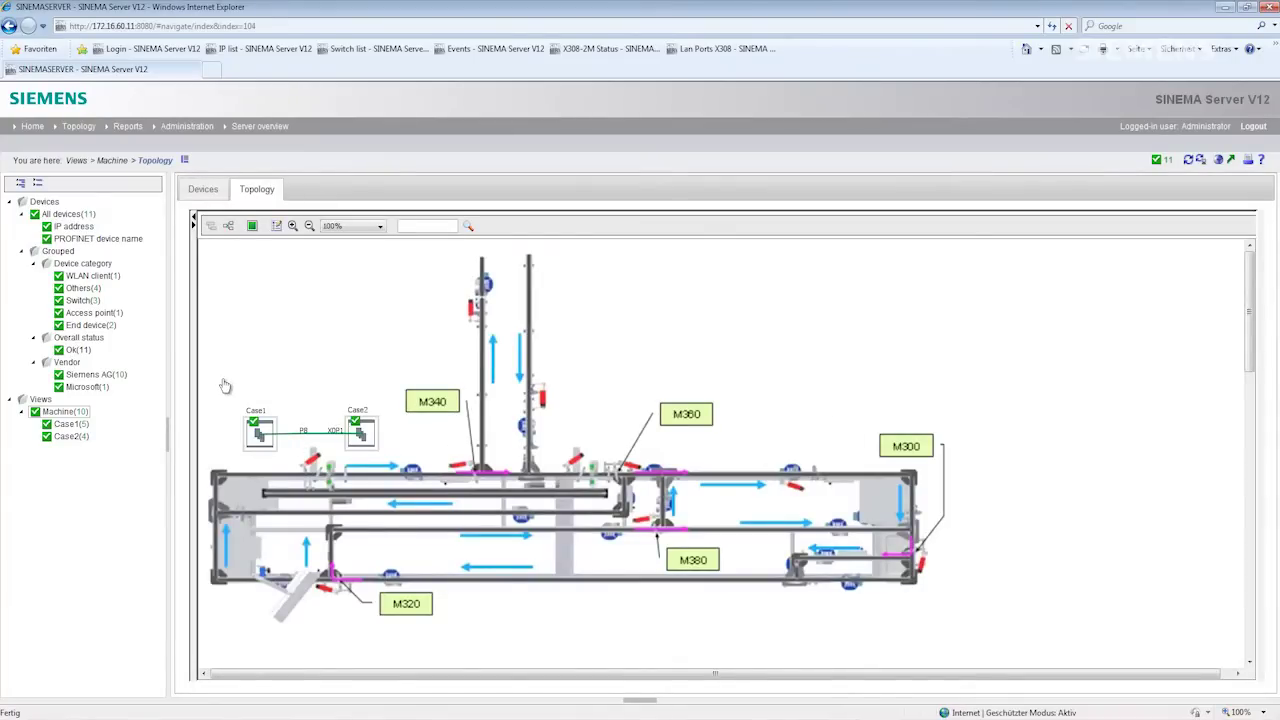
{"action": "left_click", "coordinate": [194, 358]}
{"action": "left_click_drag", "start_coordinate": [256, 350], "coordinate": [279, 355]}
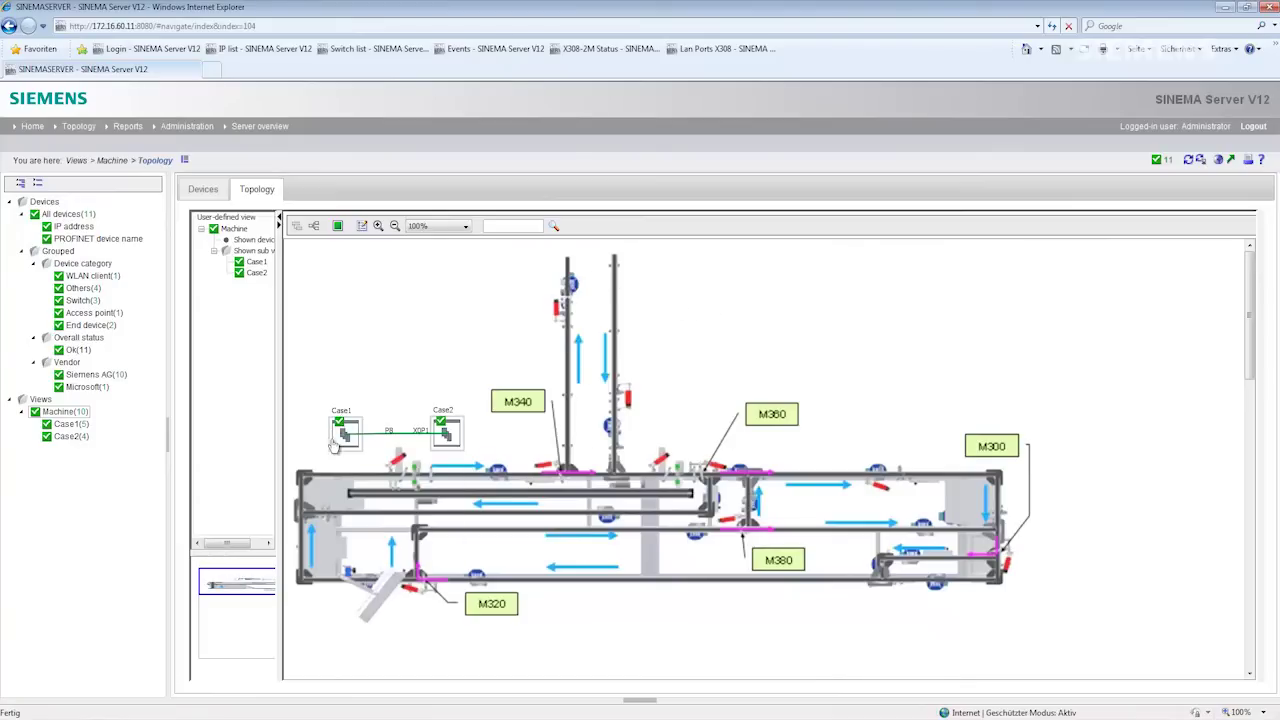
{"action": "mouse_move", "coordinate": [334, 453]}
{"action": "mouse_move", "coordinate": [467, 446]}
{"action": "double_click", "coordinate": [343, 430]}
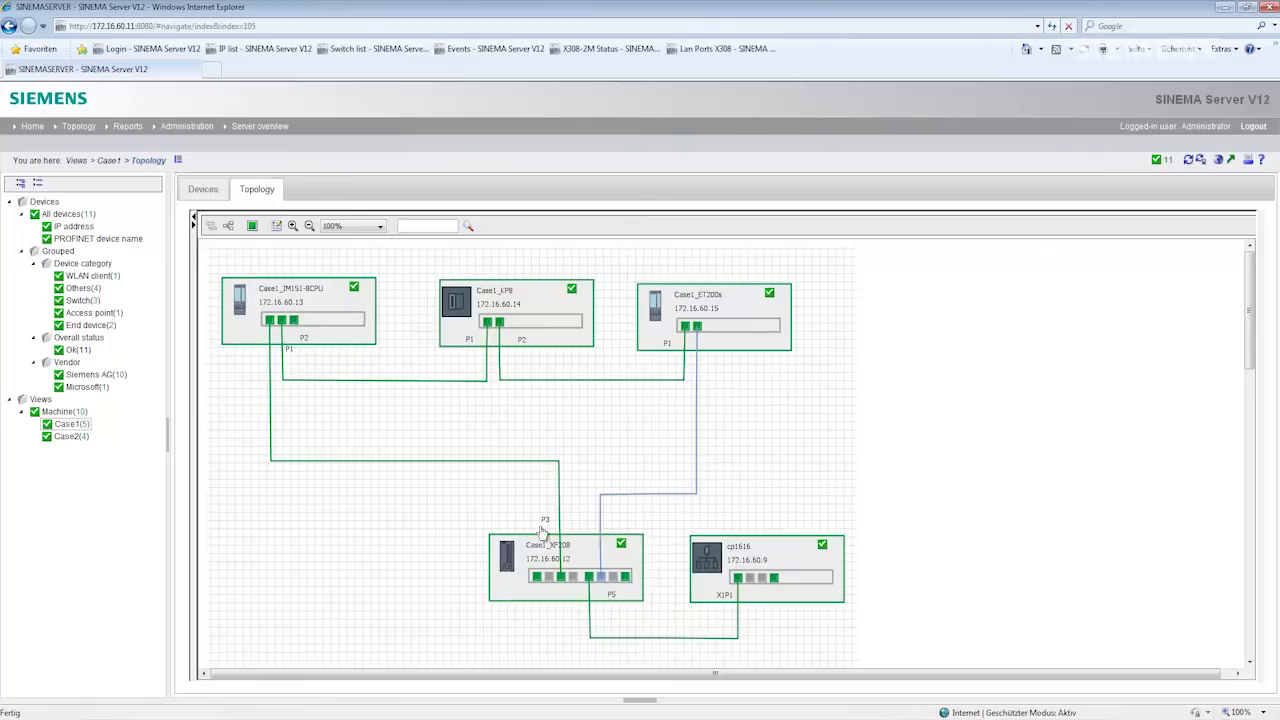
{"action": "left_click_drag", "start_coordinate": [197, 445], "coordinate": [303, 435]}
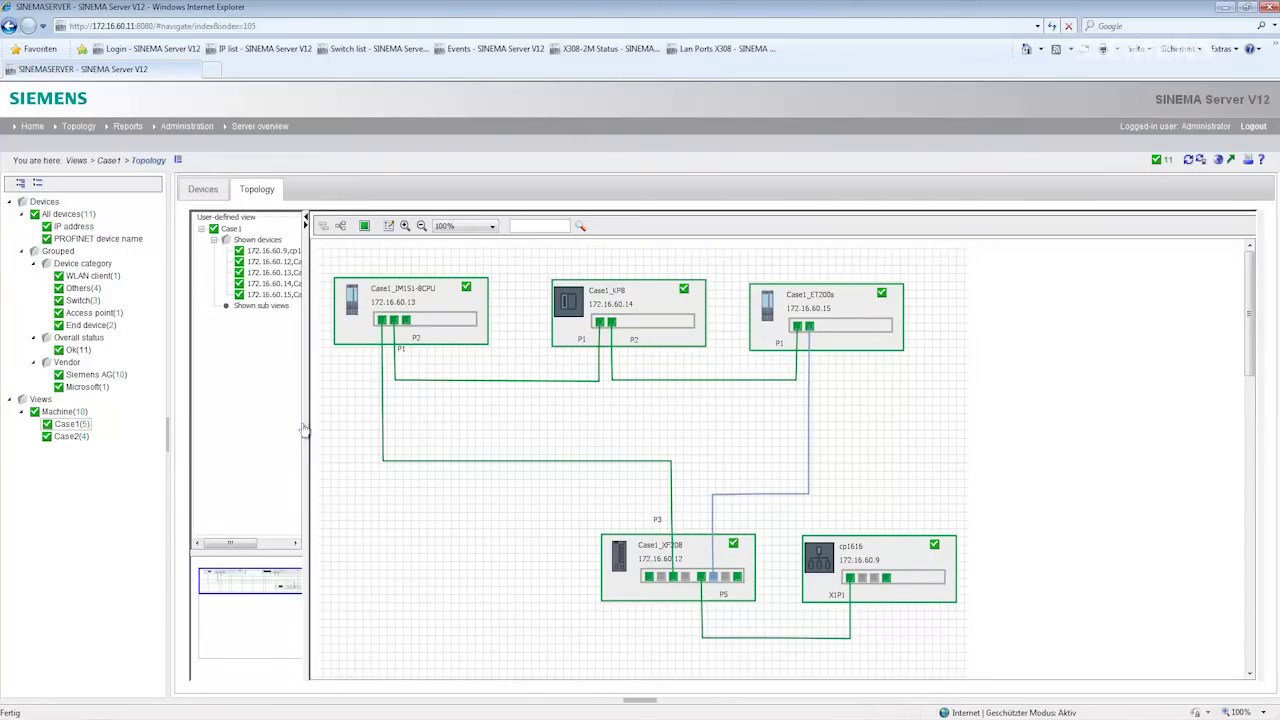
Step: Edit the Case1 view to include the SINEMAServer device and save the view
{"action": "right_click", "coordinate": [82, 428]}
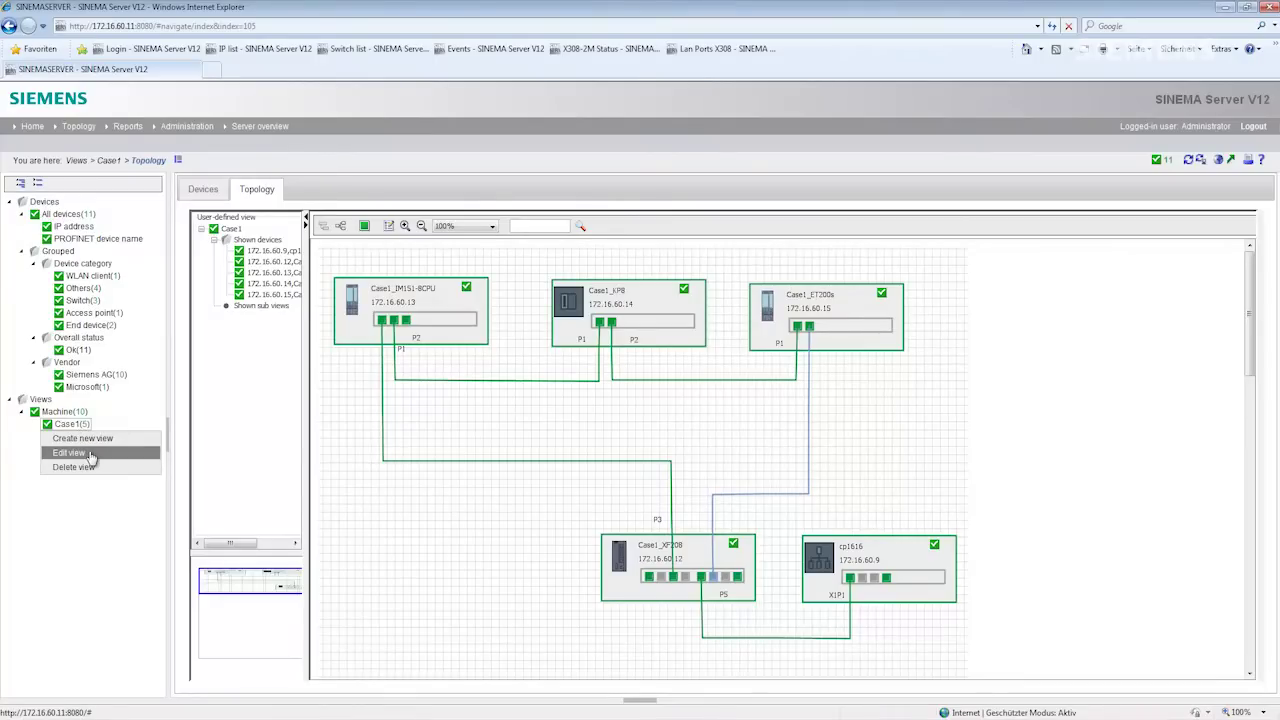
{"action": "left_click", "coordinate": [91, 456]}
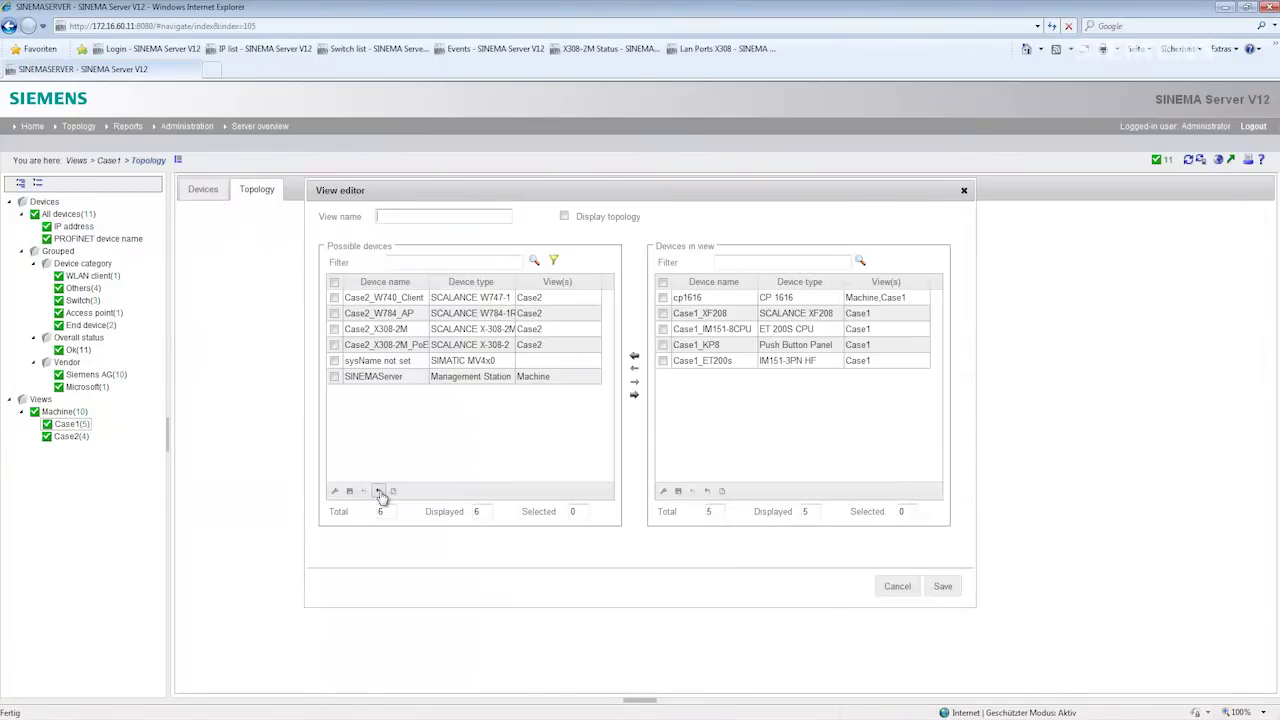
{"action": "left_click", "coordinate": [361, 376]}
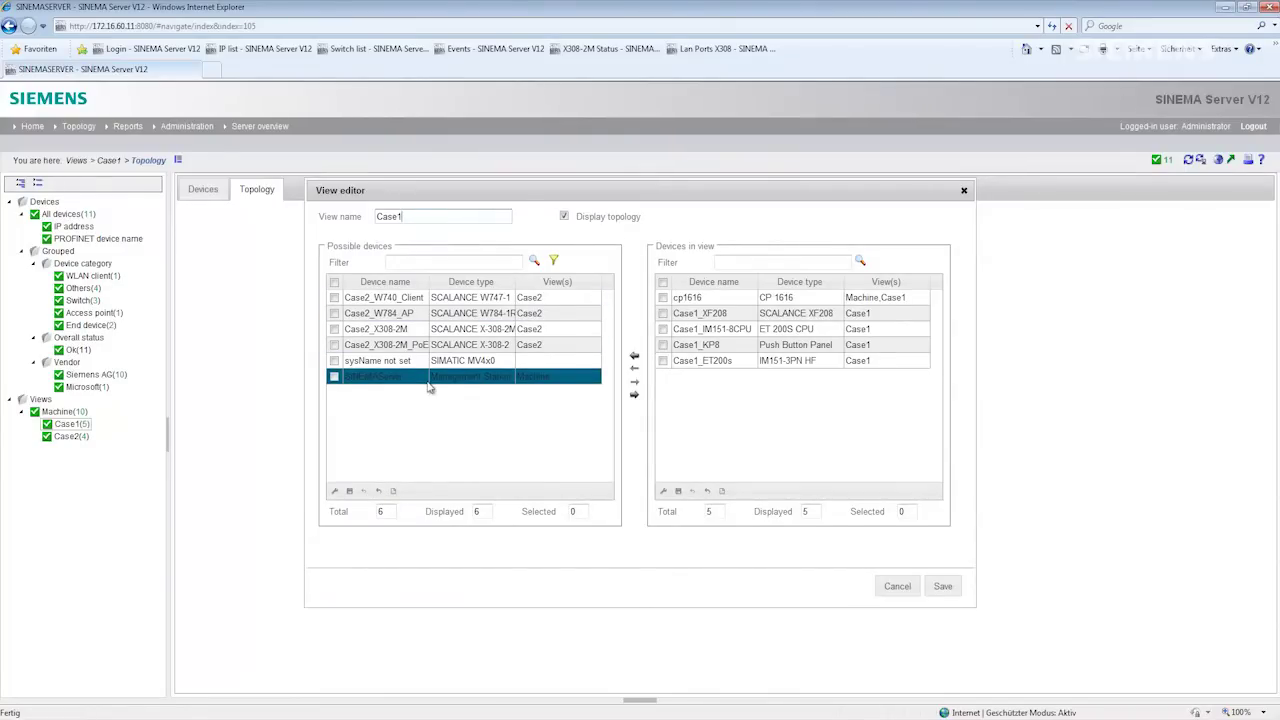
{"action": "left_click", "coordinate": [335, 377]}
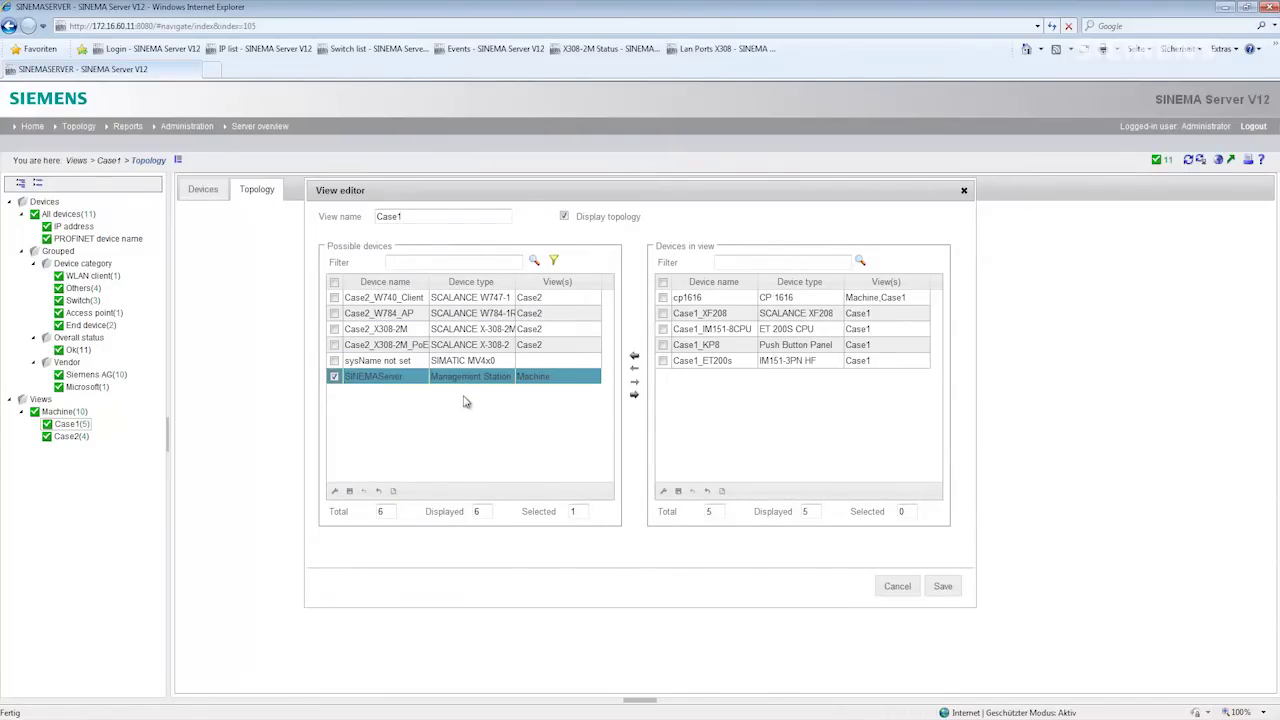
{"action": "left_click", "coordinate": [634, 382]}
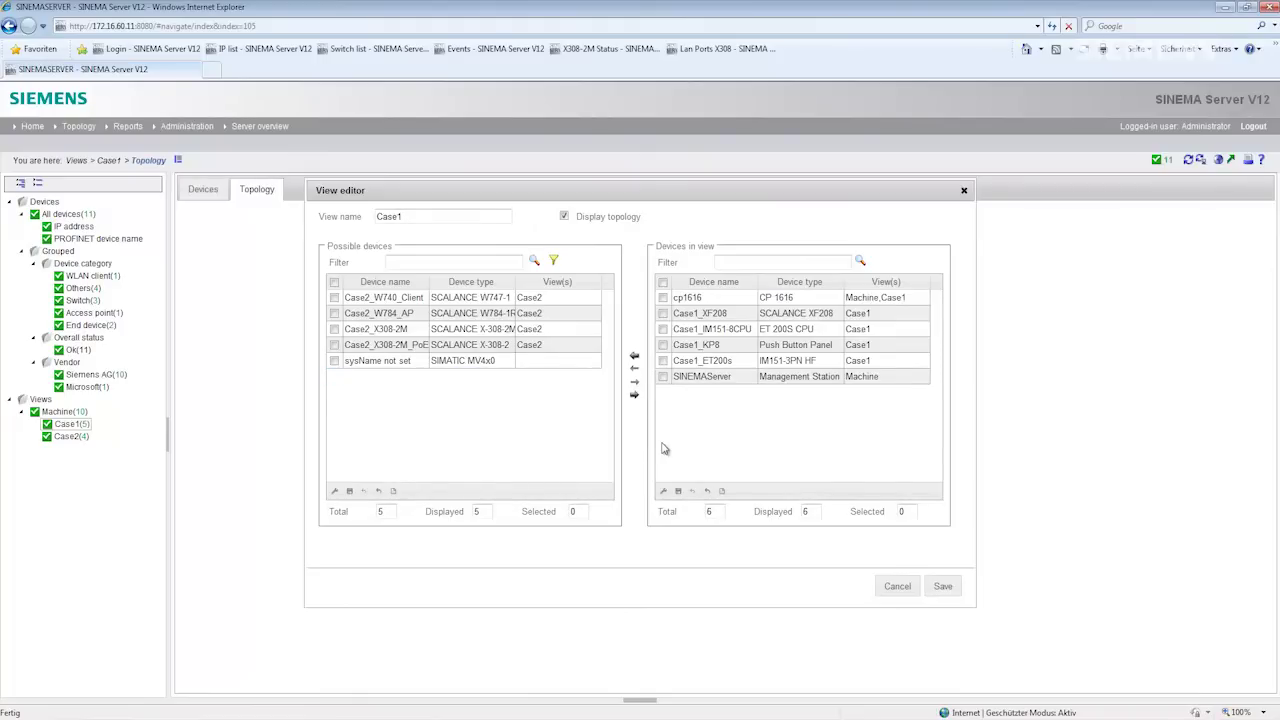
{"action": "left_click", "coordinate": [943, 586]}
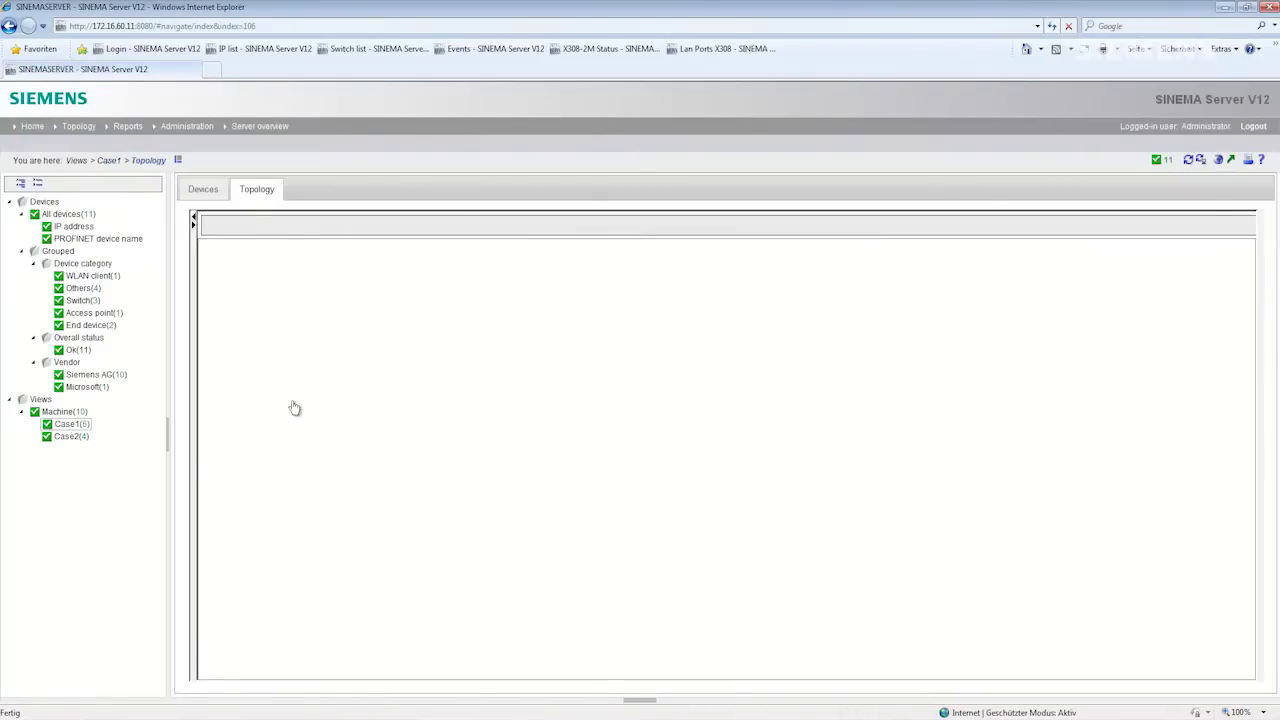
Step: Switch the Case1 topology to edit mode and place SINEMAServer to the left of Case1_XF208, level with it
{"action": "left_click_drag", "start_coordinate": [196, 371], "coordinate": [290, 368]}
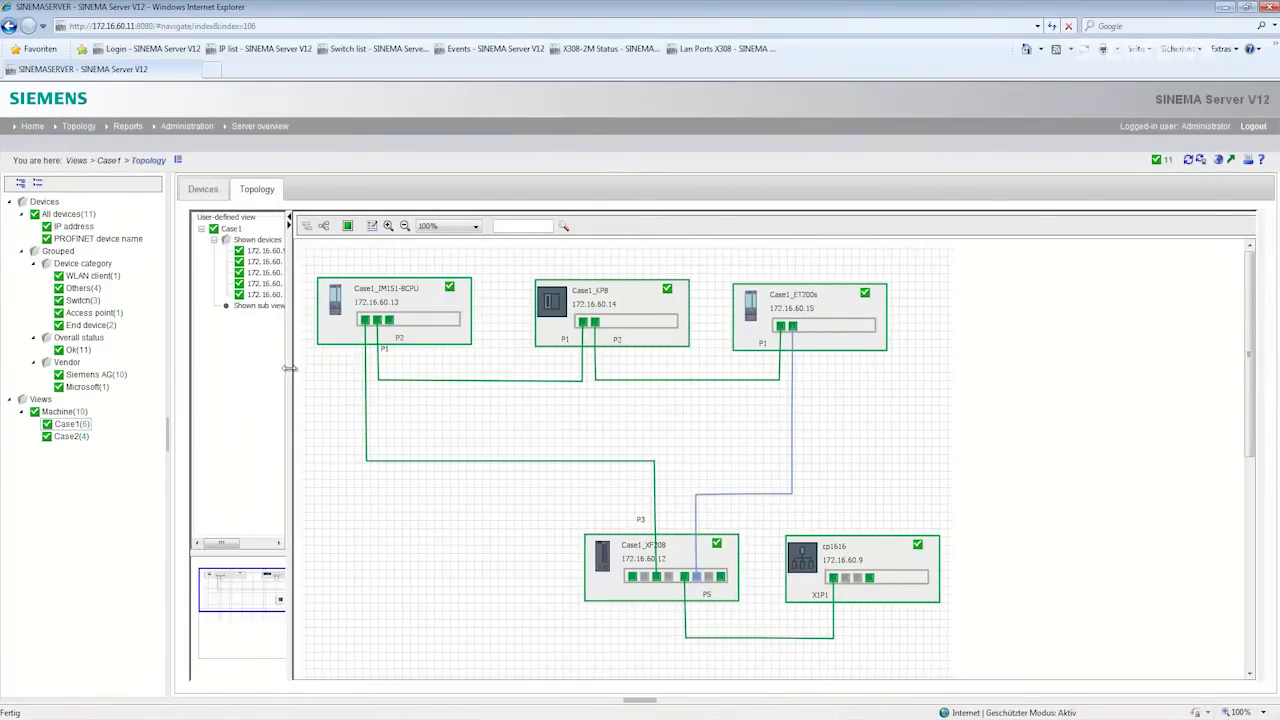
{"action": "left_click", "coordinate": [347, 228]}
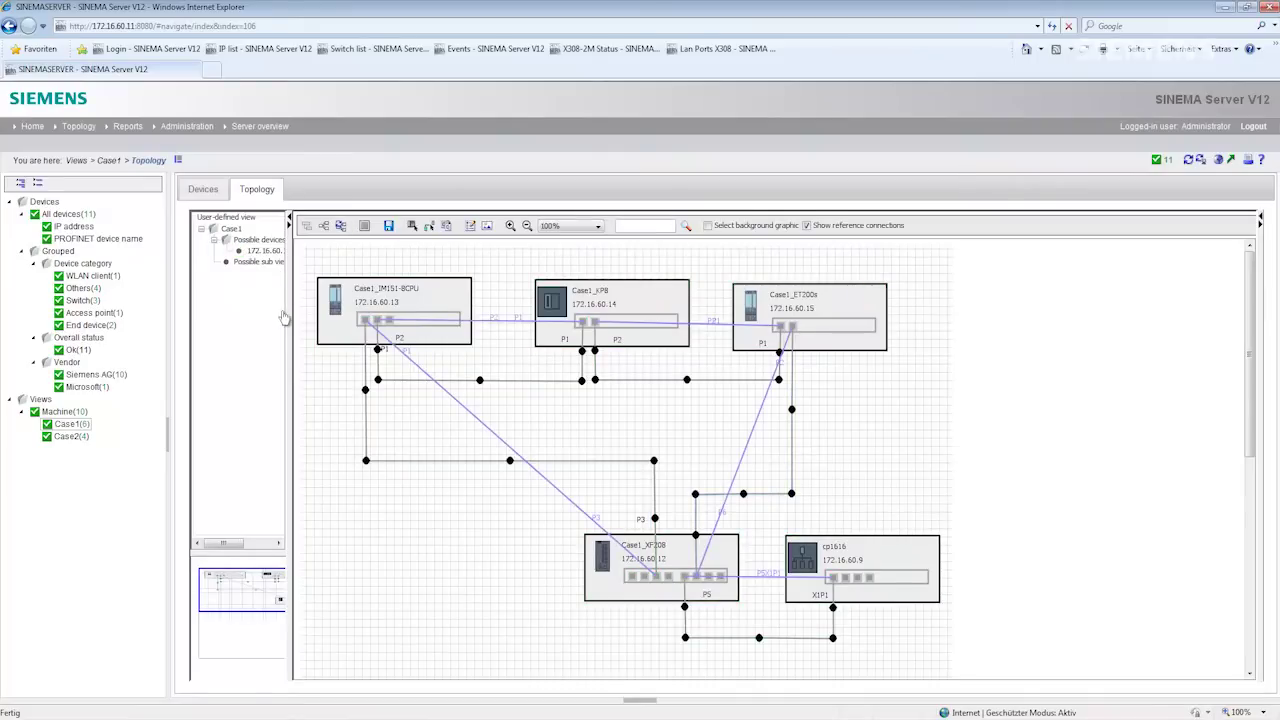
{"action": "left_click_drag", "start_coordinate": [281, 317], "coordinate": [438, 317]}
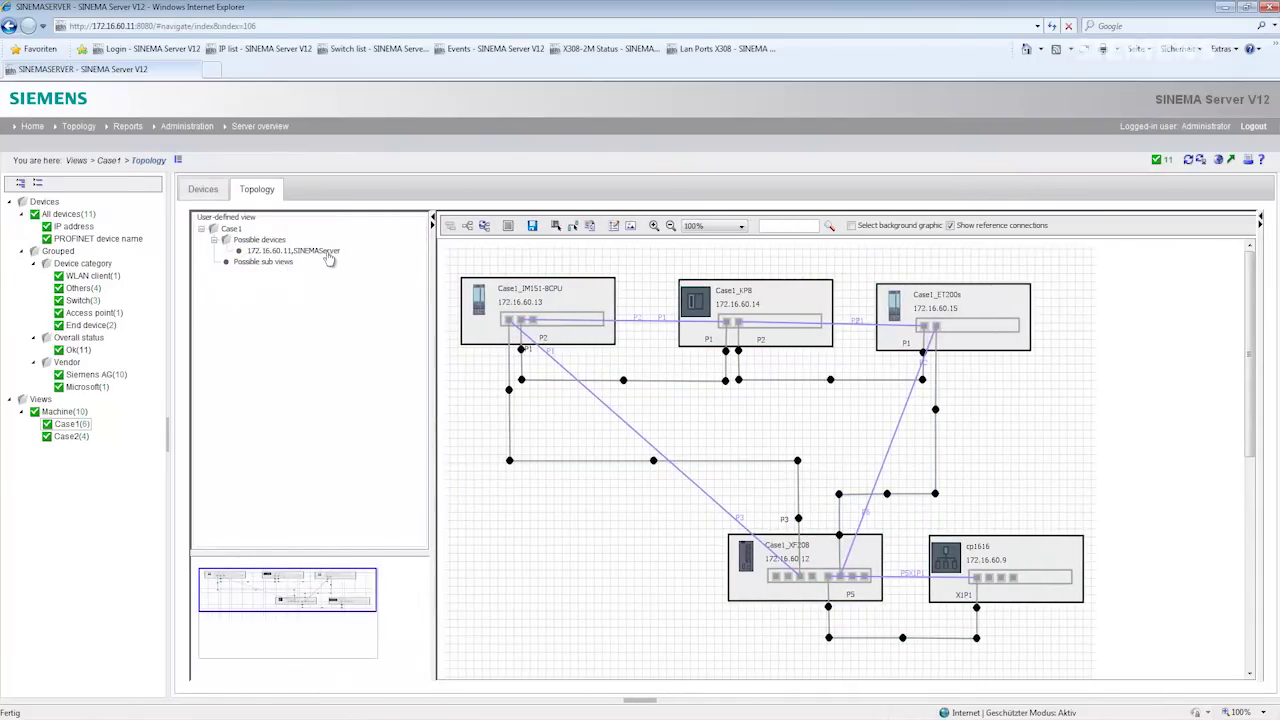
{"action": "left_click_drag", "start_coordinate": [328, 258], "coordinate": [525, 561]}
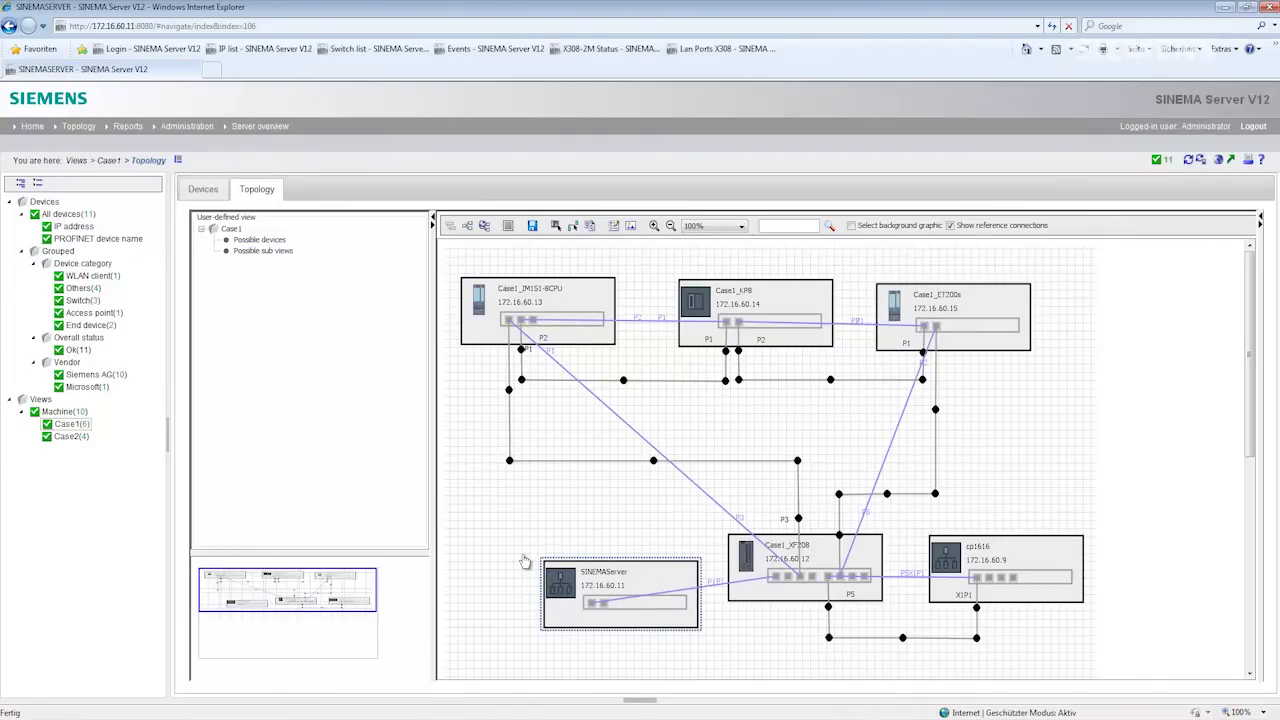
{"action": "left_click_drag", "start_coordinate": [524, 561], "coordinate": [520, 562]}
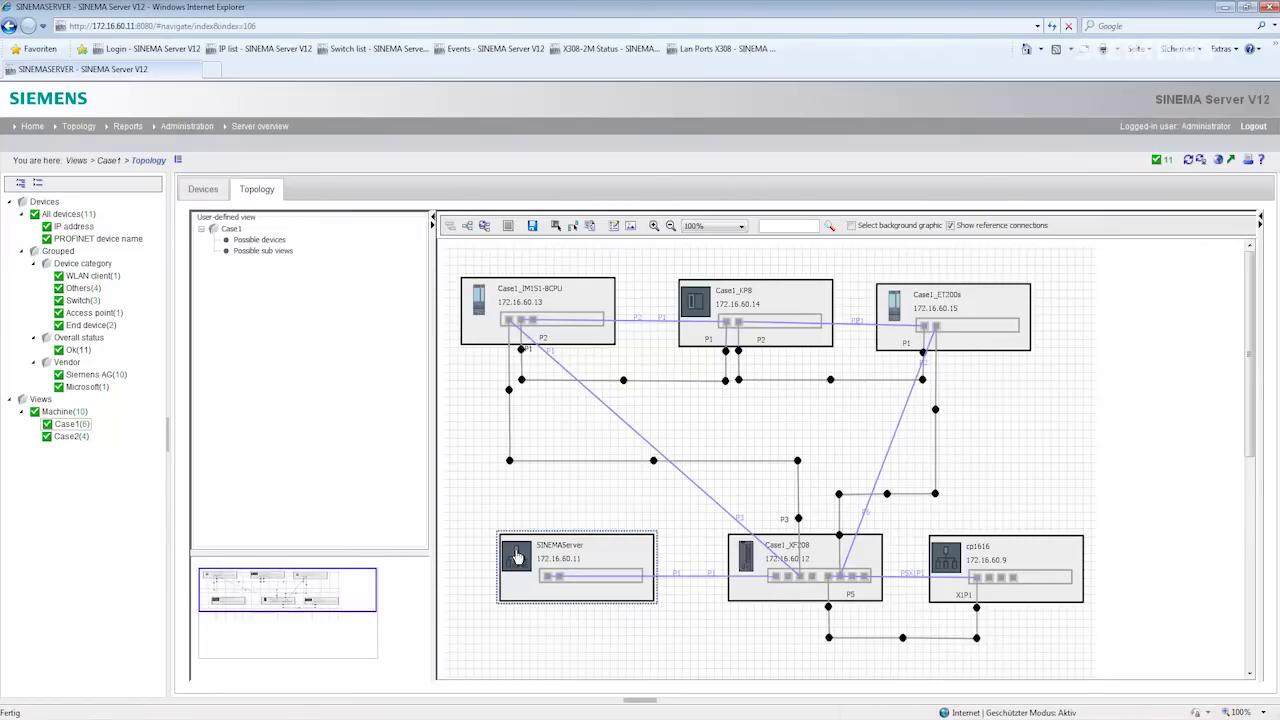
Step: Create the P1 to P1 connection between SINEMAServer and Case1_XF208 and route it beneath both devices
{"action": "left_click", "coordinate": [686, 580]}
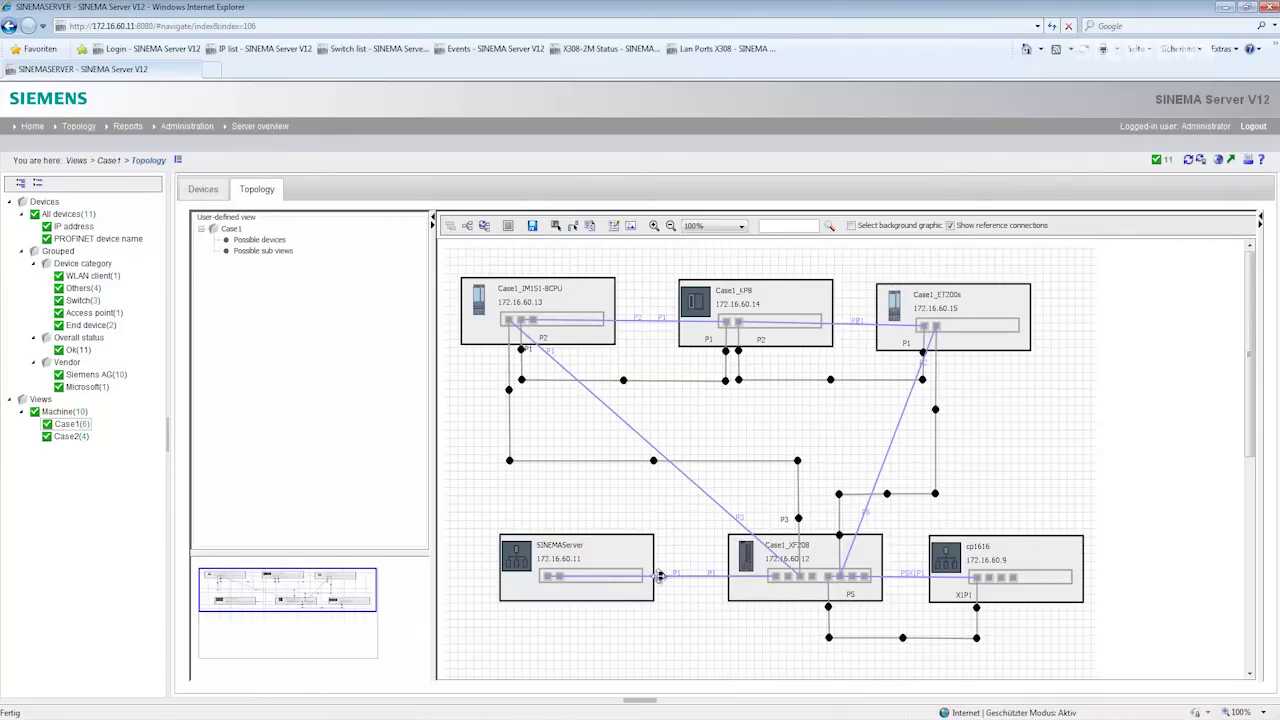
{"action": "left_click_drag", "start_coordinate": [658, 580], "coordinate": [779, 638]}
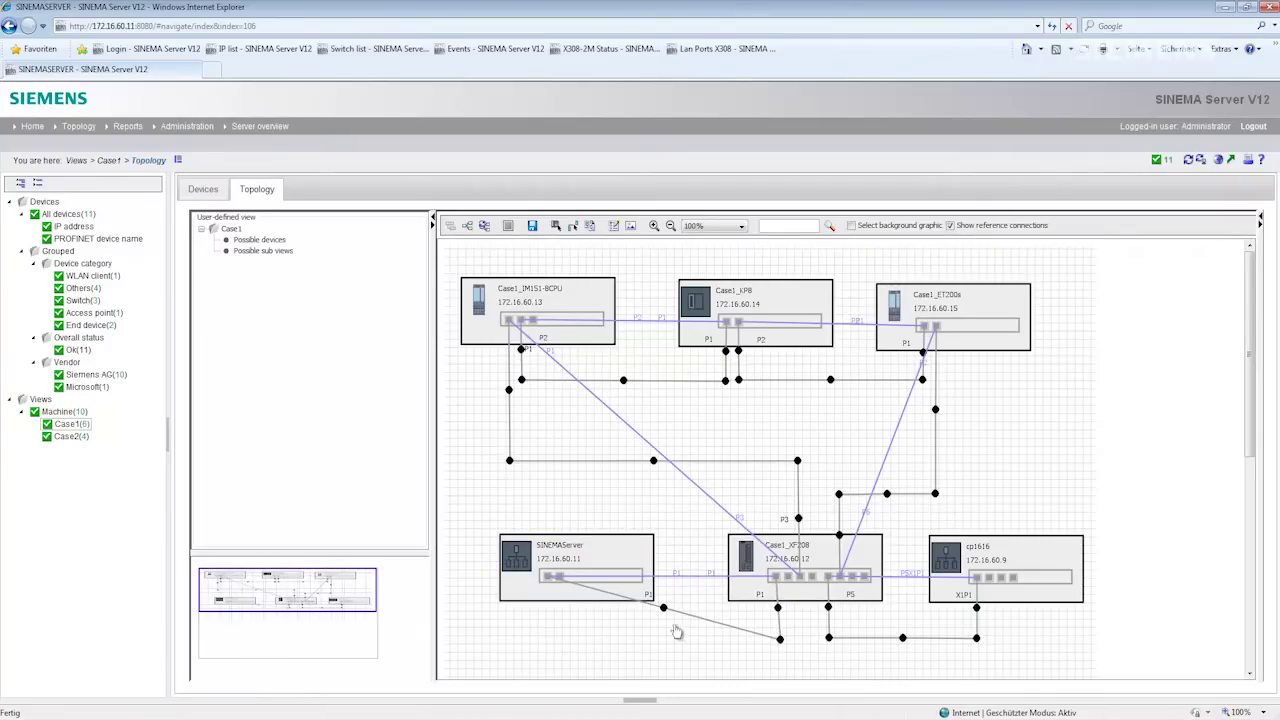
{"action": "left_click_drag", "start_coordinate": [660, 607], "coordinate": [547, 637]}
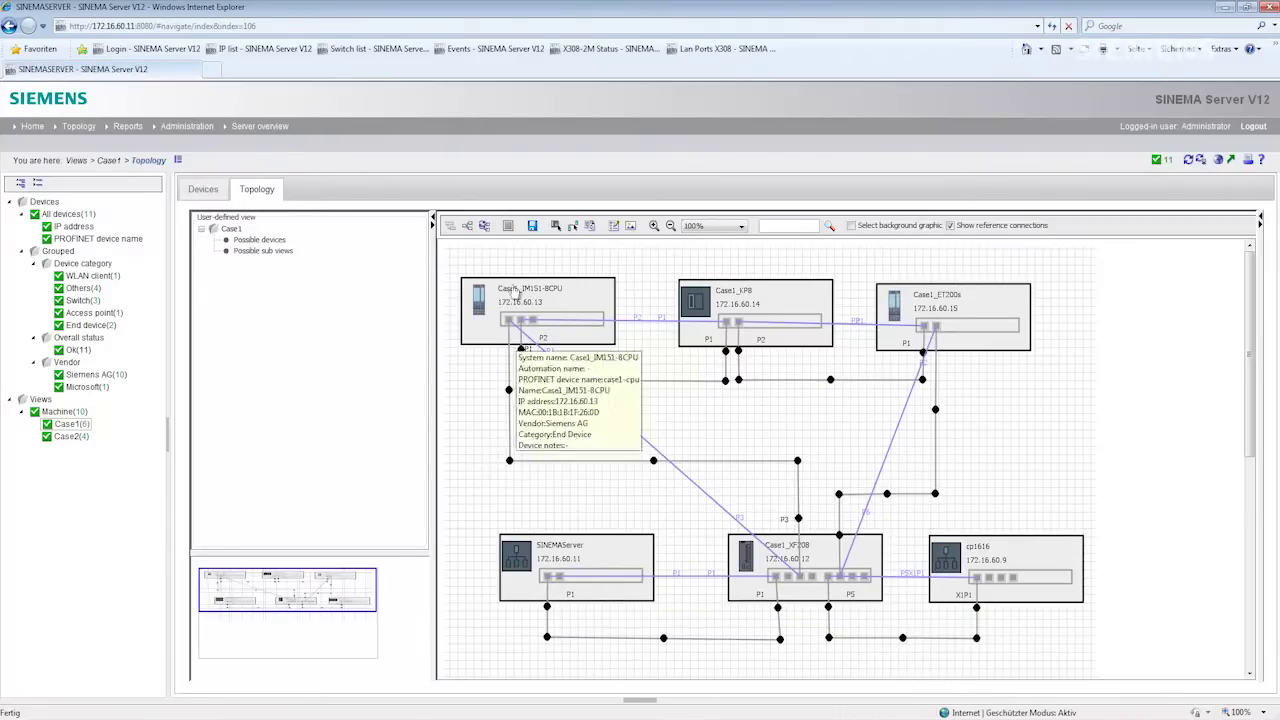
Step: Save the edited Case1 topology and return it to online monitoring mode
{"action": "left_click", "coordinate": [533, 228]}
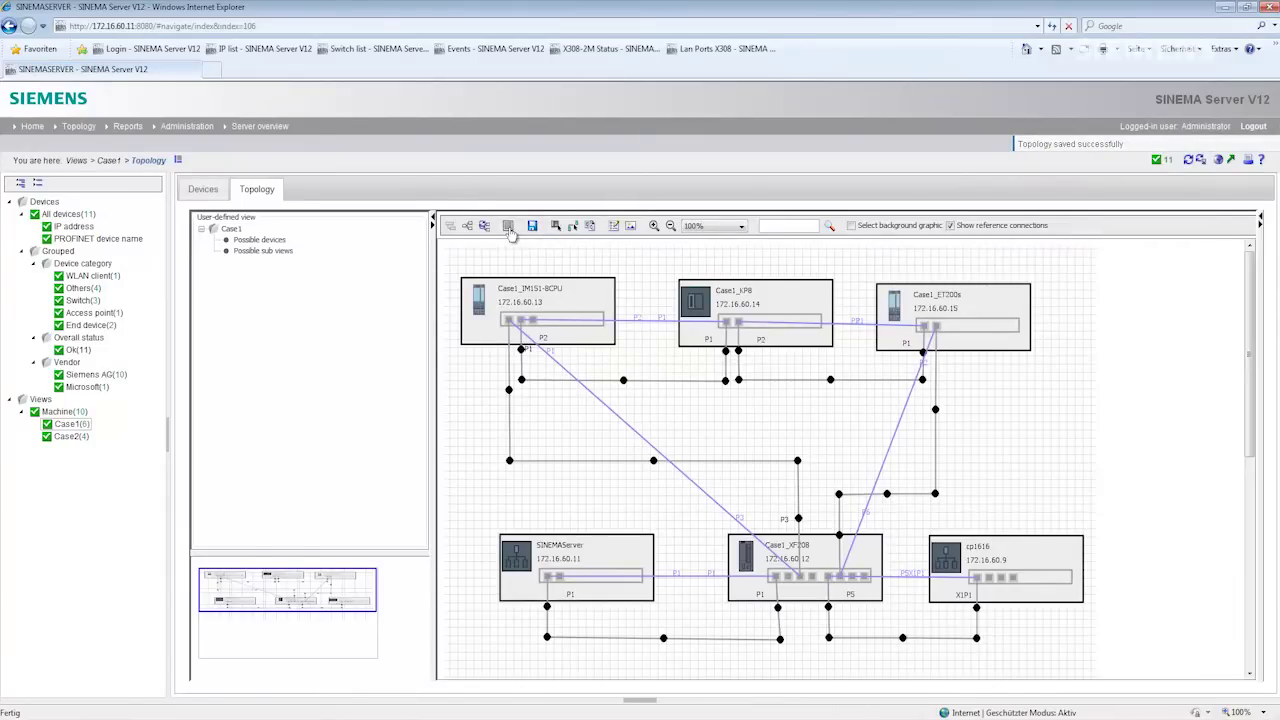
{"action": "left_click", "coordinate": [508, 226]}
{"action": "mouse_move", "coordinate": [490, 328]}
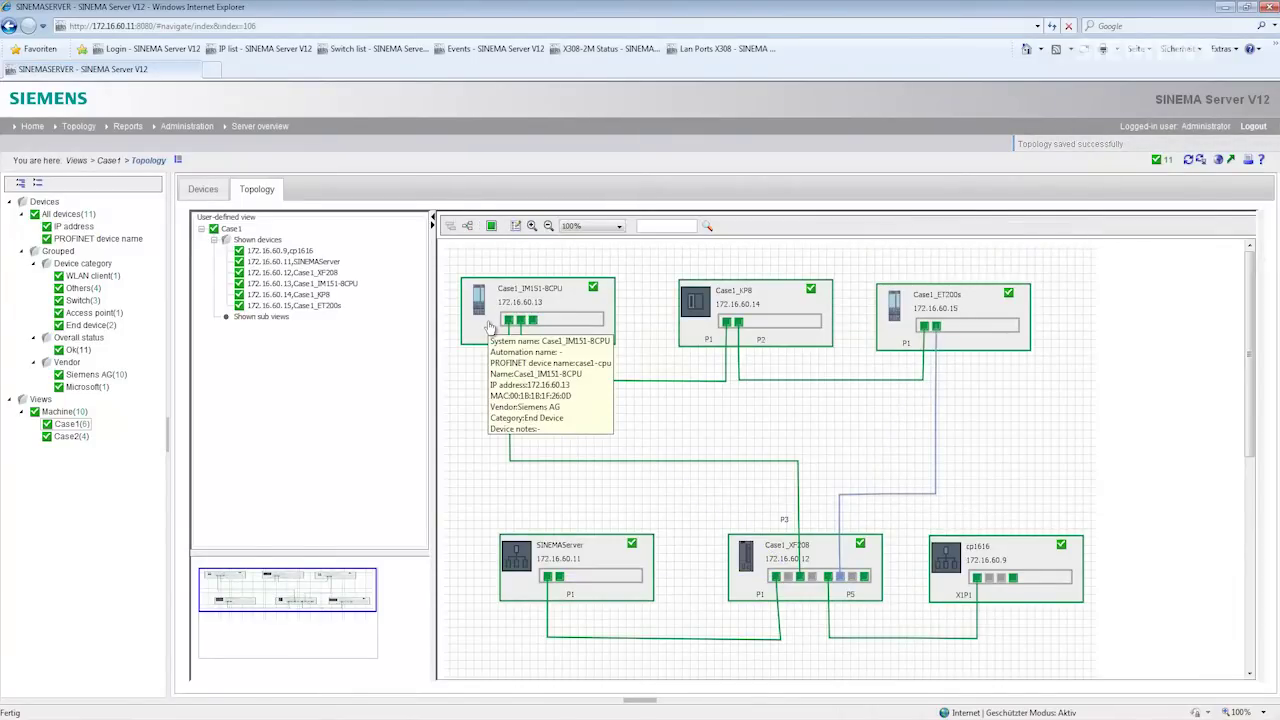